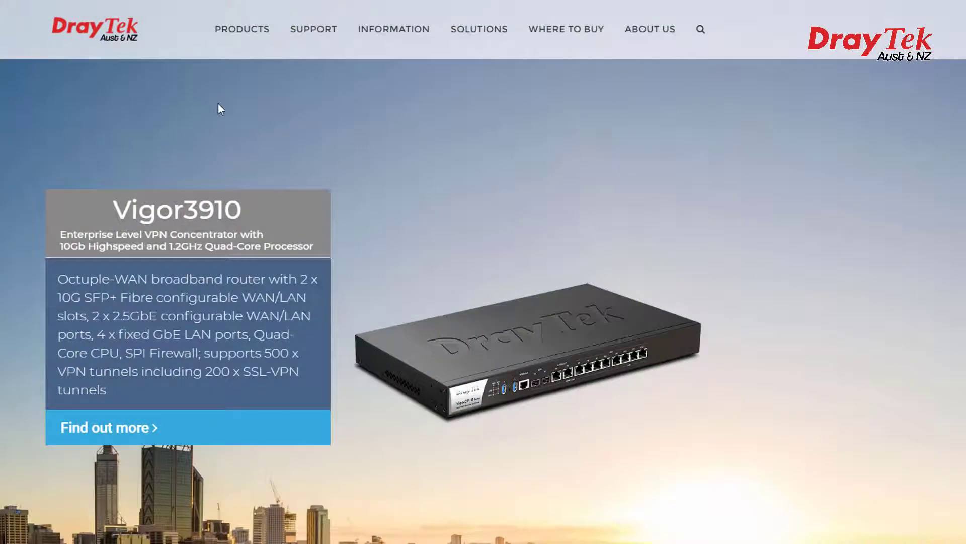
Go to Products > Accessories on DrayTek Australia and open the Rack Mount Bracket (DR101) page.
{"action": "mouse_move", "coordinate": [243, 39]}
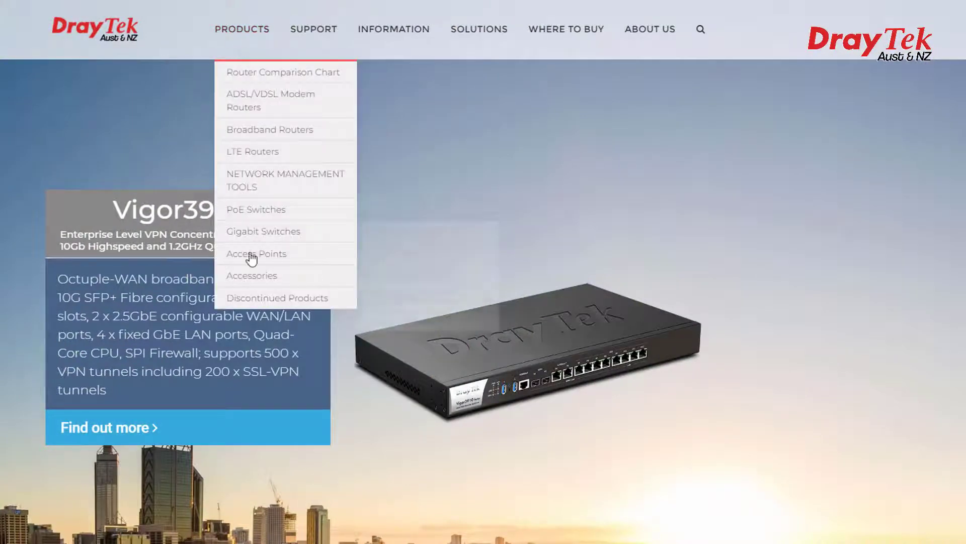
{"action": "left_click", "coordinate": [254, 282]}
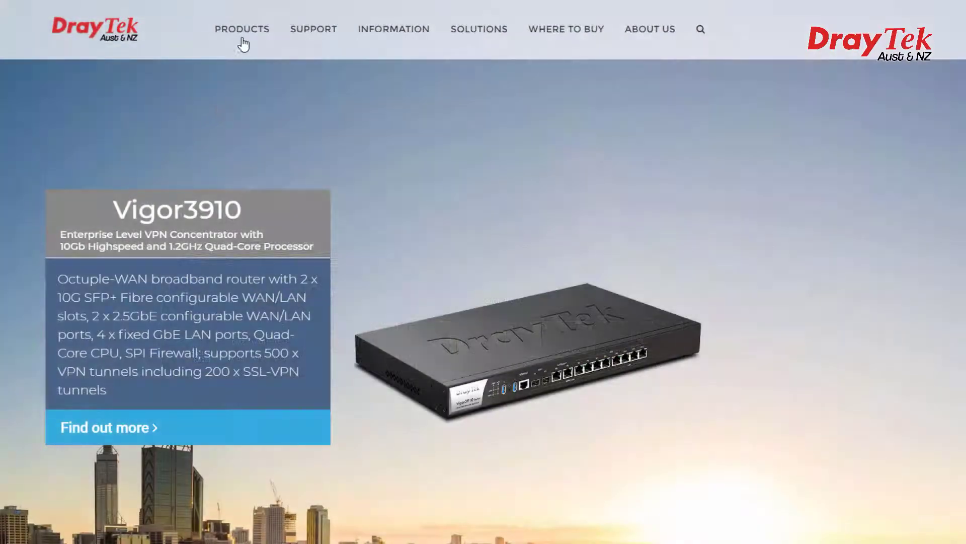
{"action": "mouse_move", "coordinate": [243, 44]}
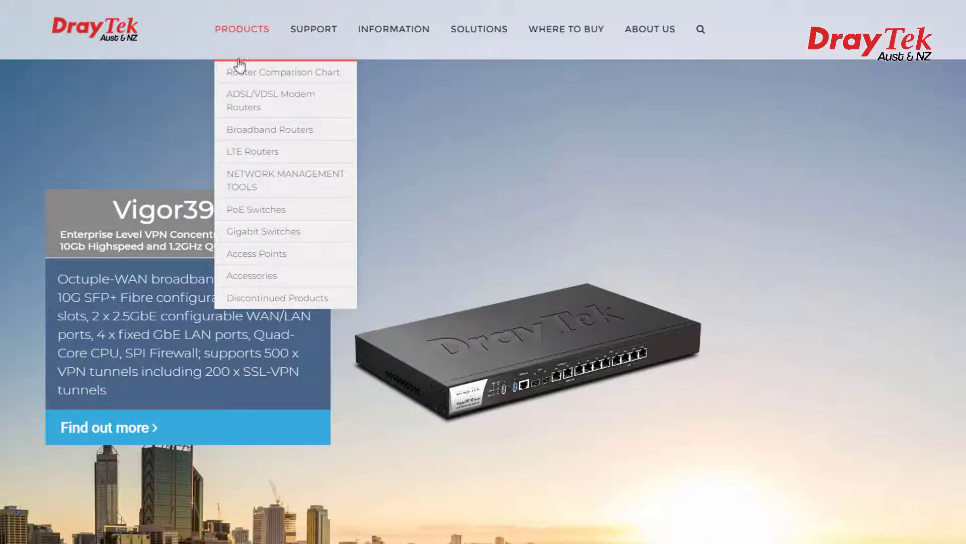
{"action": "left_click", "coordinate": [307, 275]}
{"action": "left_click", "coordinate": [451, 232]}
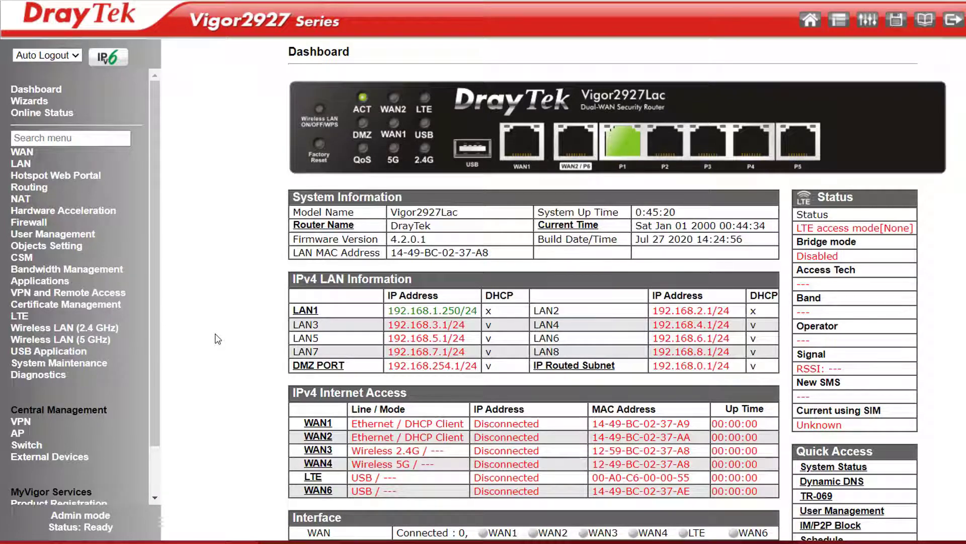
Step through the Quick Start, VPN Client, VPN Server and Wireless wizards from the Dashboard.
{"action": "scroll", "coordinate": [222, 337], "scroll_direction": "down", "scroll_amount": 3}
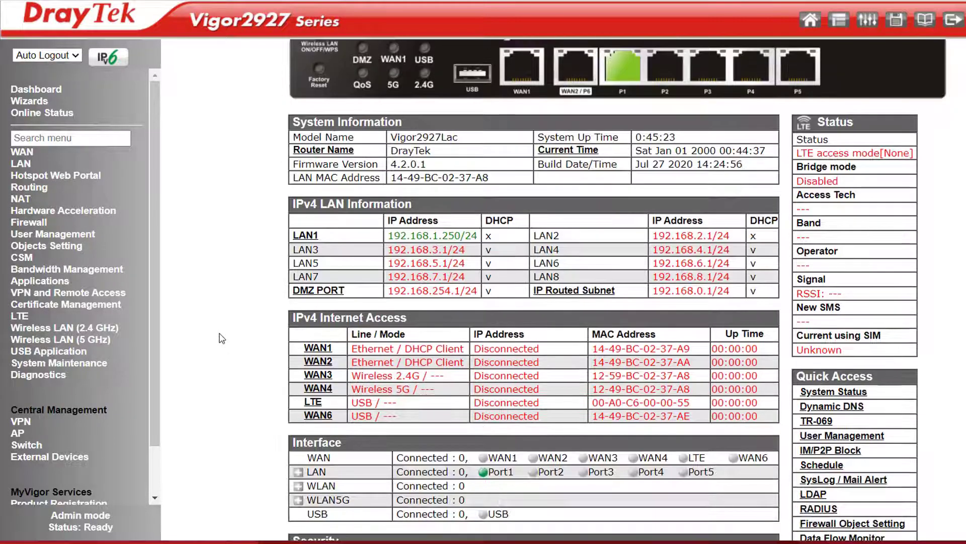
{"action": "scroll", "coordinate": [247, 367], "scroll_direction": "down", "scroll_amount": 2}
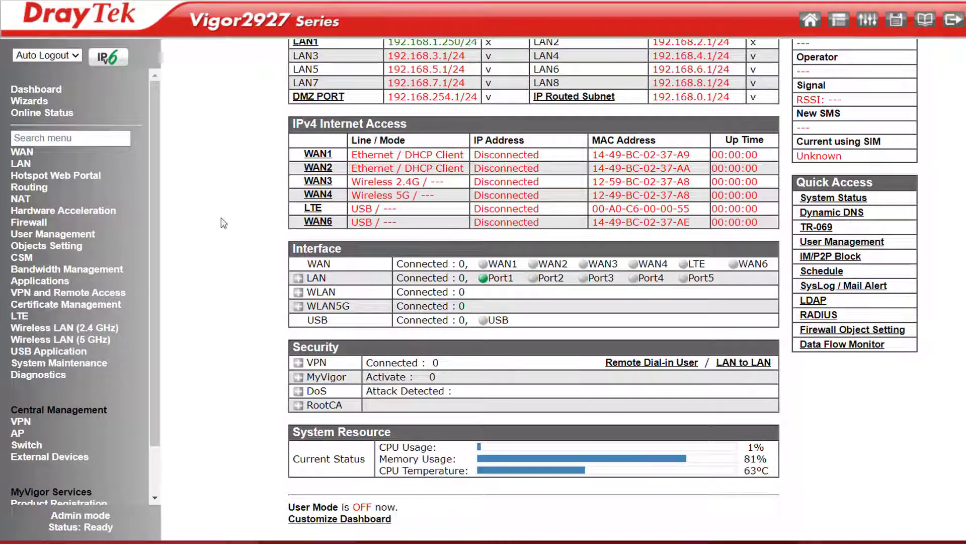
{"action": "left_click", "coordinate": [35, 101]}
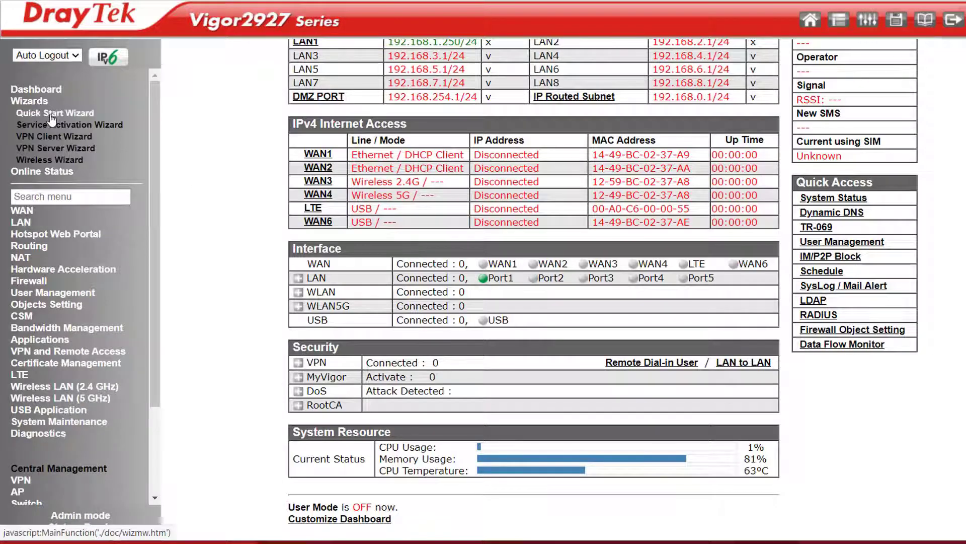
{"action": "left_click", "coordinate": [55, 113]}
{"action": "left_click", "coordinate": [56, 137]}
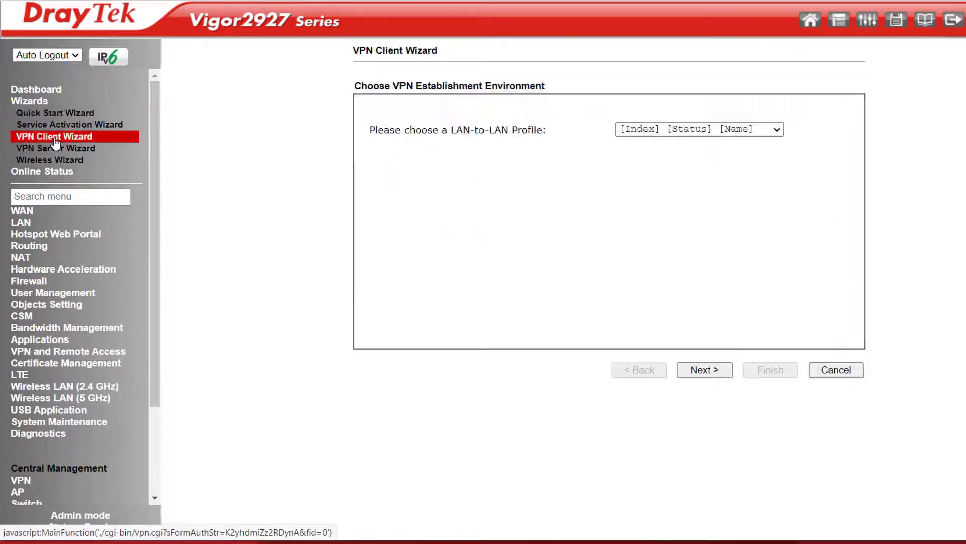
{"action": "left_click", "coordinate": [52, 149]}
{"action": "left_click", "coordinate": [50, 160]}
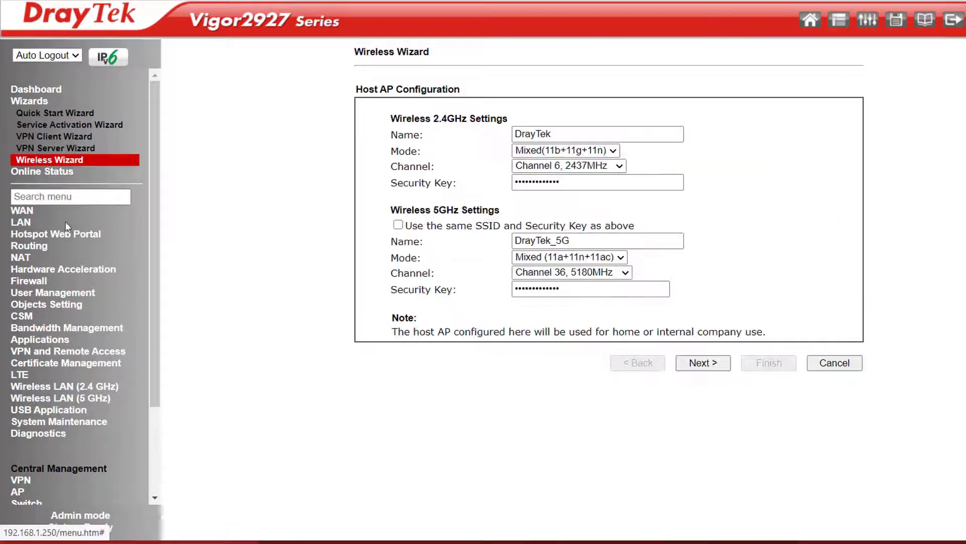
Show Online Status > Physical Connection with the LAN and WAN link status.
{"action": "left_click", "coordinate": [58, 172]}
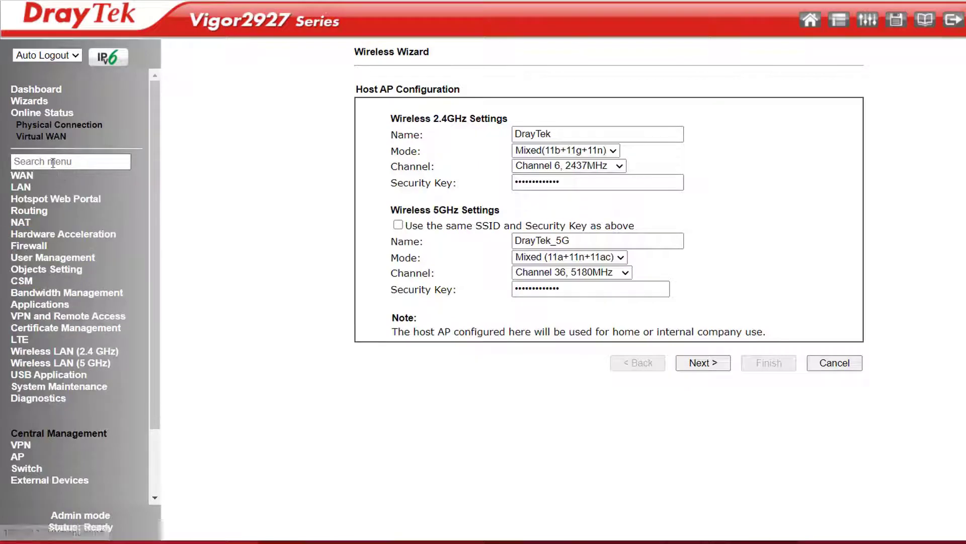
{"action": "left_click", "coordinate": [60, 125]}
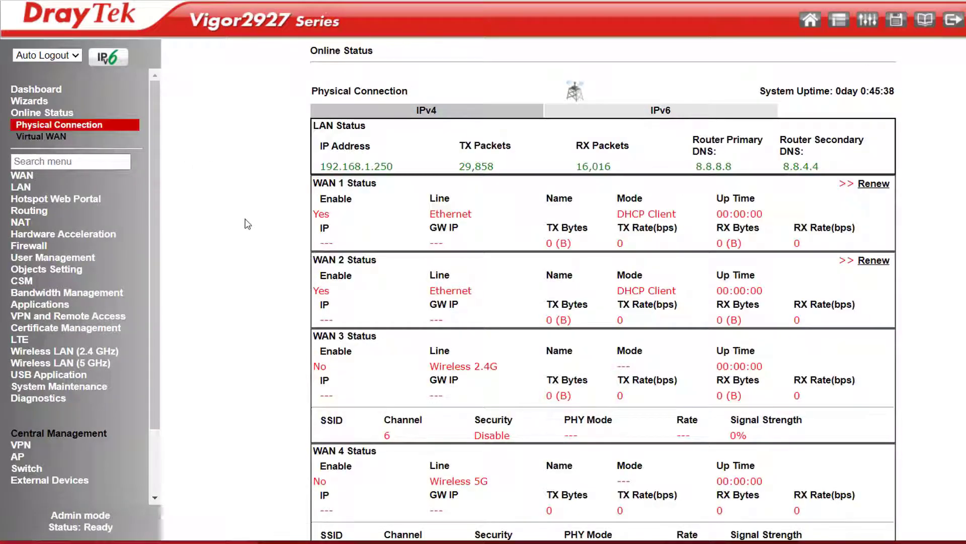
{"action": "scroll", "coordinate": [247, 223], "scroll_direction": "down", "scroll_amount": 4}
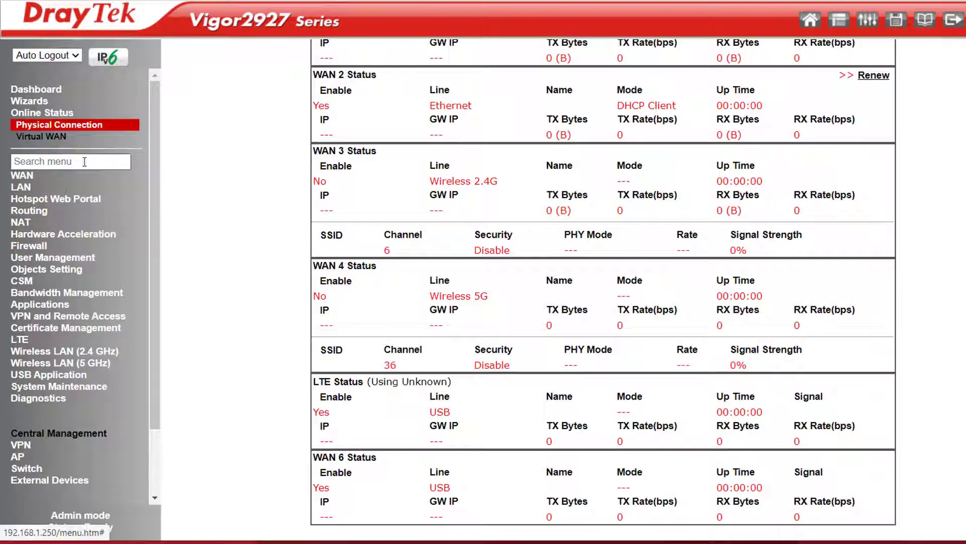
{"action": "left_click", "coordinate": [21, 177]}
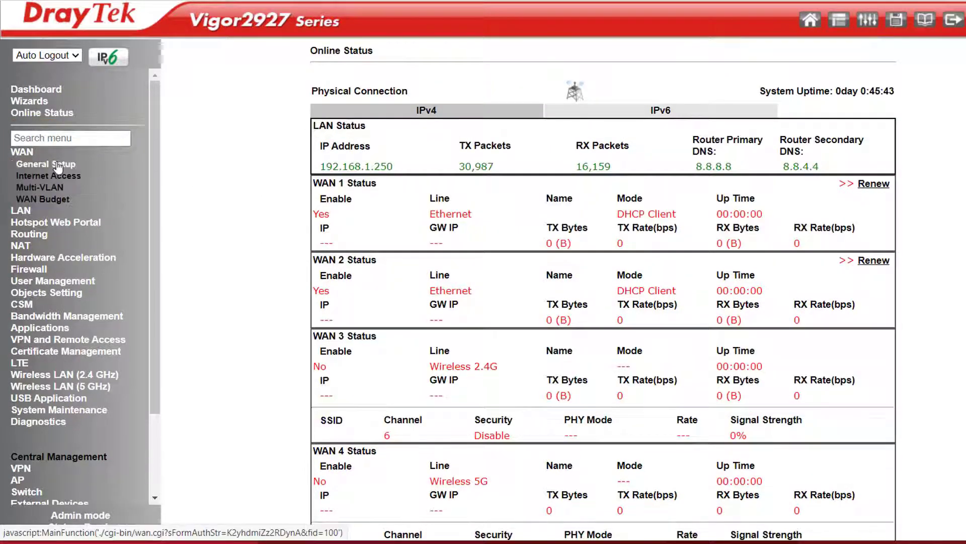
Enable the WAN3 and WAN4 interfaces in WAN General Setup.
{"action": "left_click", "coordinate": [57, 164]}
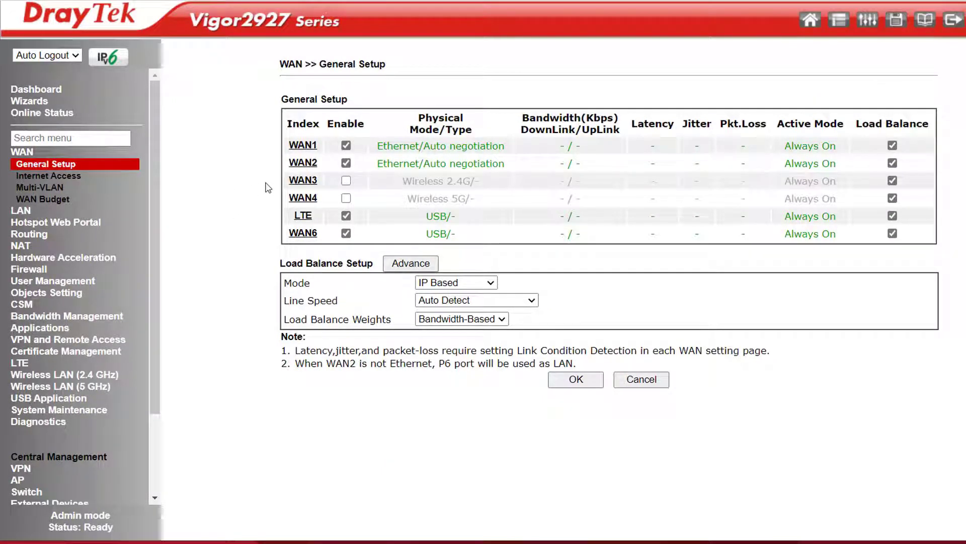
{"action": "left_click", "coordinate": [346, 180]}
{"action": "left_click", "coordinate": [347, 198]}
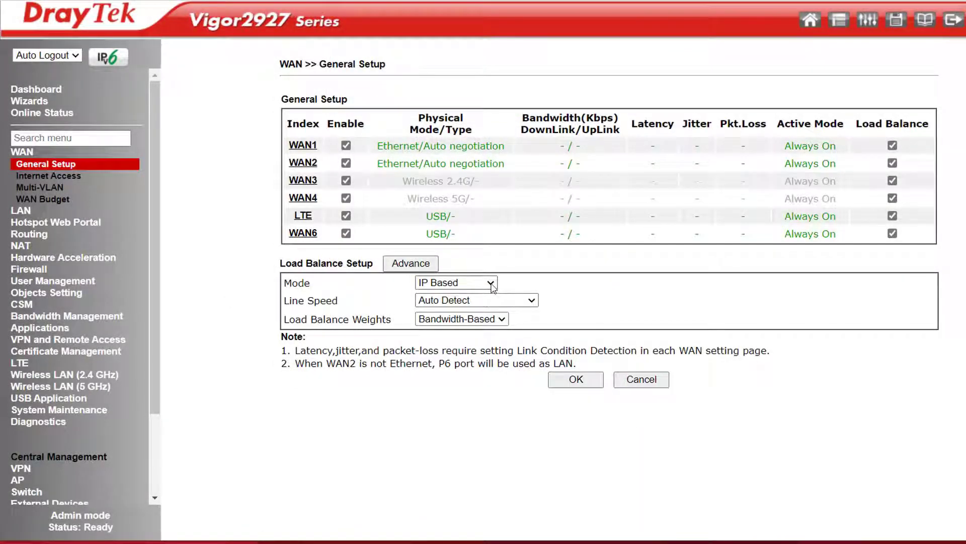
Set the load balance mode to Session Based with Custom load balance weights.
{"action": "left_click", "coordinate": [492, 284]}
{"action": "left_click", "coordinate": [478, 311]}
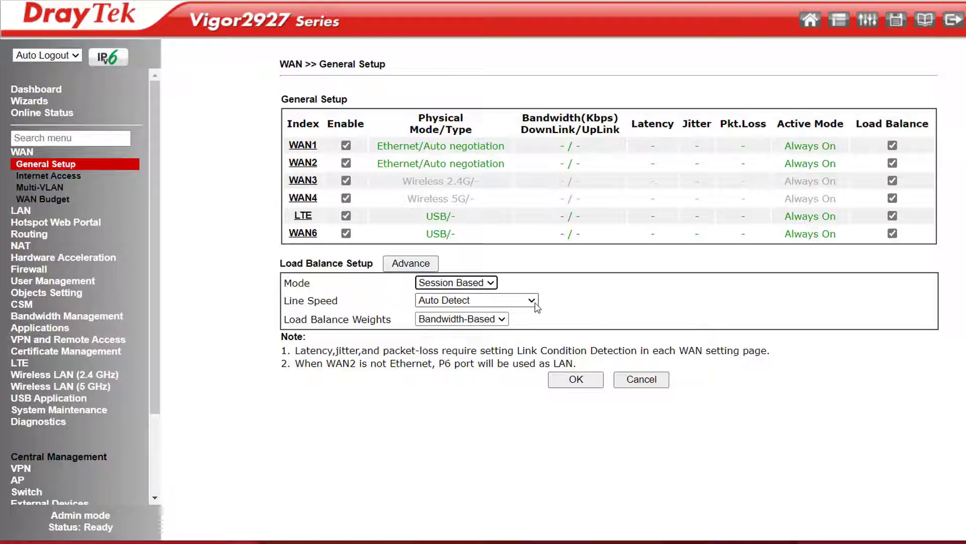
{"action": "left_click", "coordinate": [503, 319]}
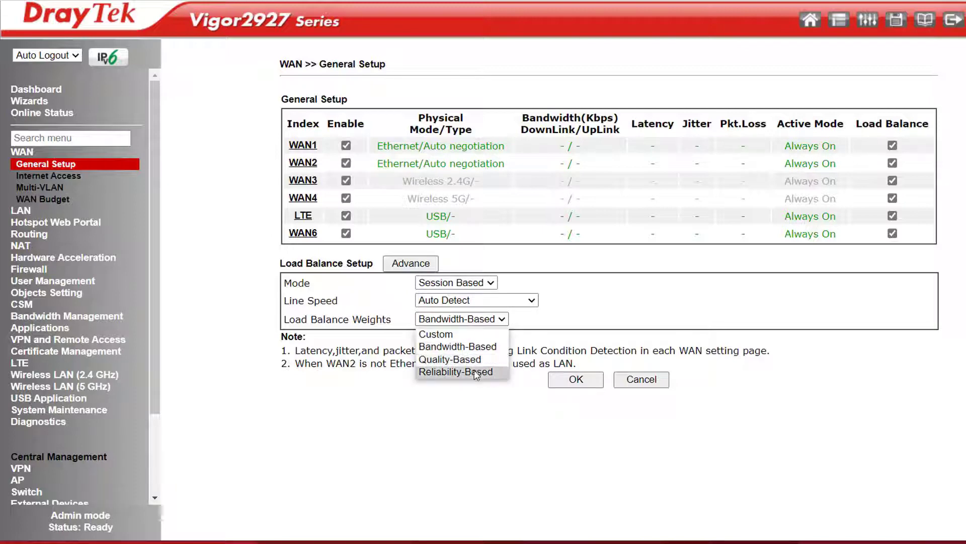
{"action": "left_click", "coordinate": [446, 335]}
{"action": "scroll", "coordinate": [551, 338], "scroll_direction": "down", "scroll_amount": 1}
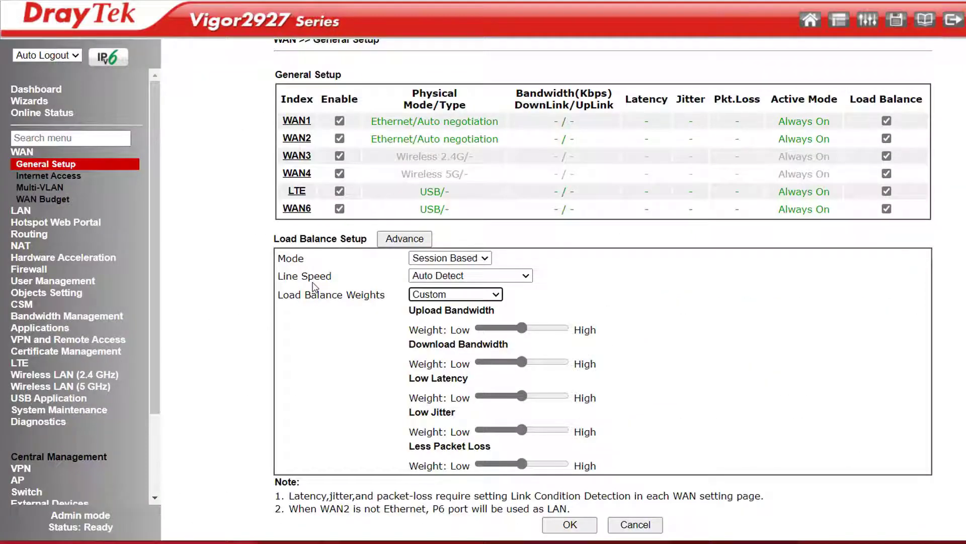
Review the Load Balance Advanced exemptions for STUN, Google STUN and SIP, then close them.
{"action": "left_click", "coordinate": [397, 240]}
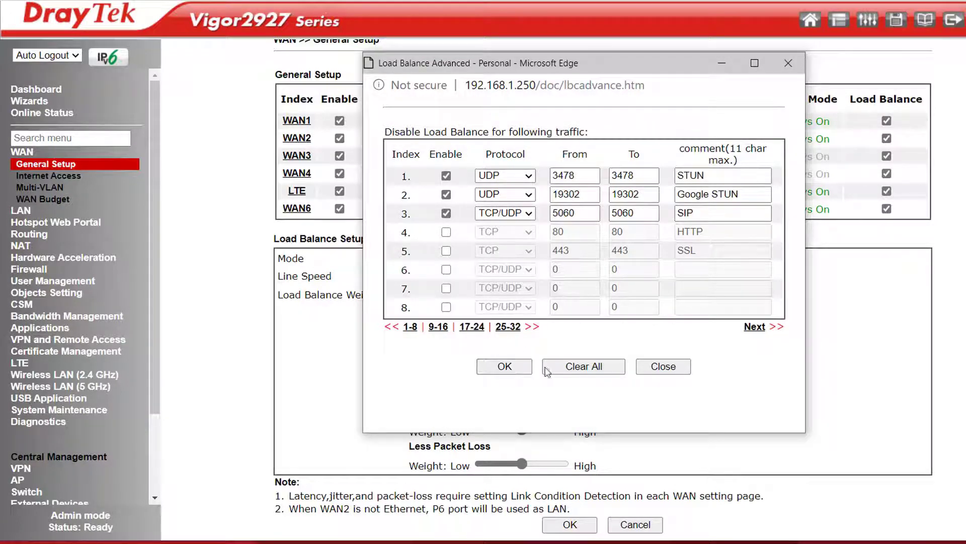
{"action": "left_click", "coordinate": [660, 368]}
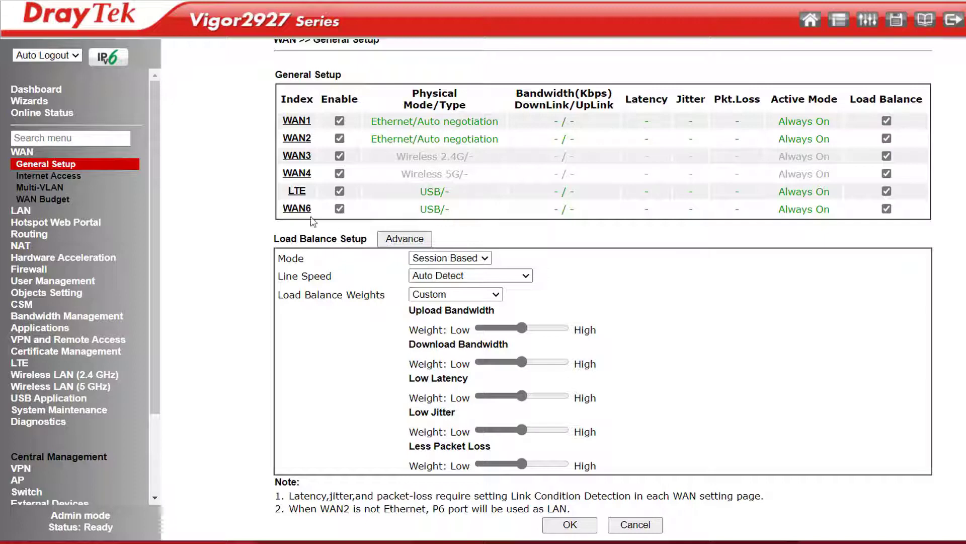
Set the LTE WAN's Active Mode to Backup, activating when All selected WANs fail.
{"action": "left_click", "coordinate": [297, 192]}
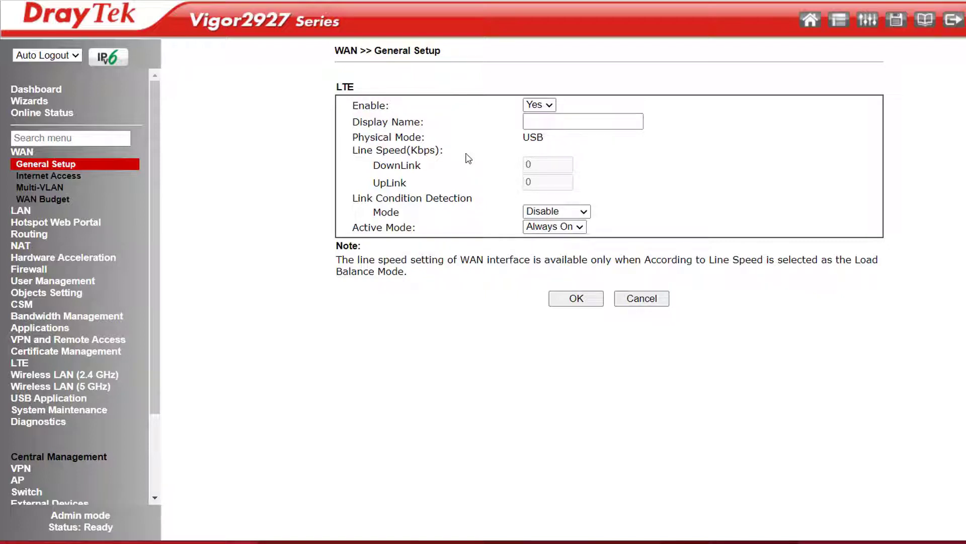
{"action": "left_click", "coordinate": [583, 228]}
{"action": "left_click", "coordinate": [585, 253]}
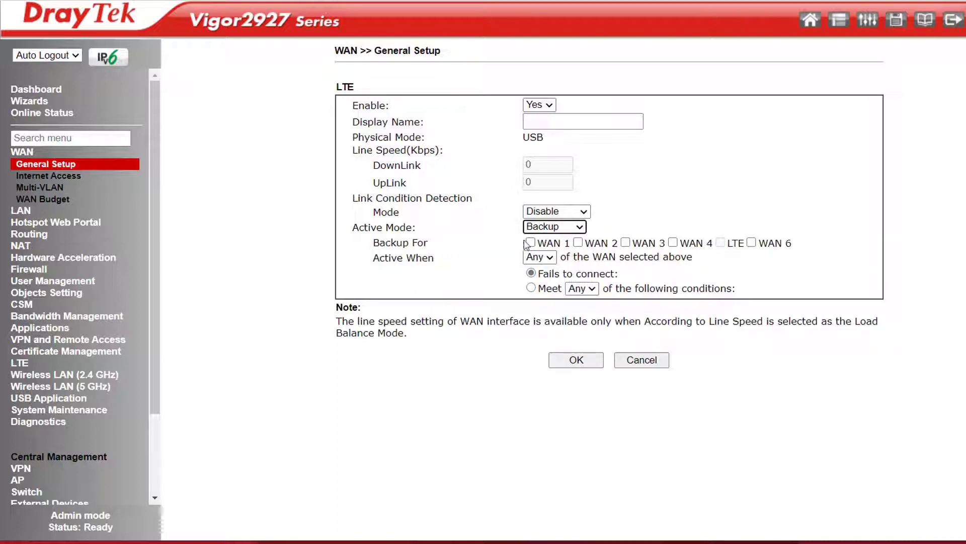
{"action": "left_click", "coordinate": [552, 258]}
{"action": "left_click", "coordinate": [543, 286]}
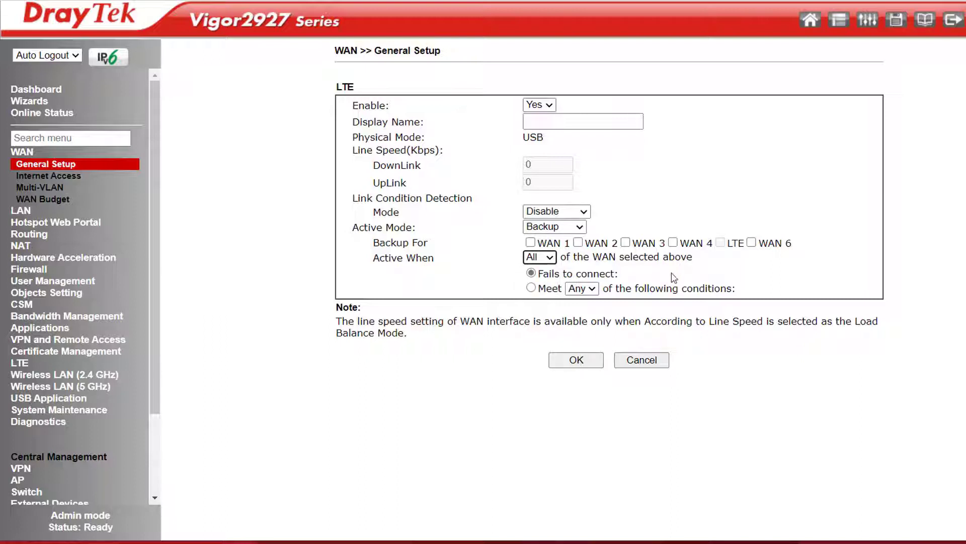
Add Meet All backup triggers for upload, download, latency and jitter.
{"action": "left_click", "coordinate": [531, 289]}
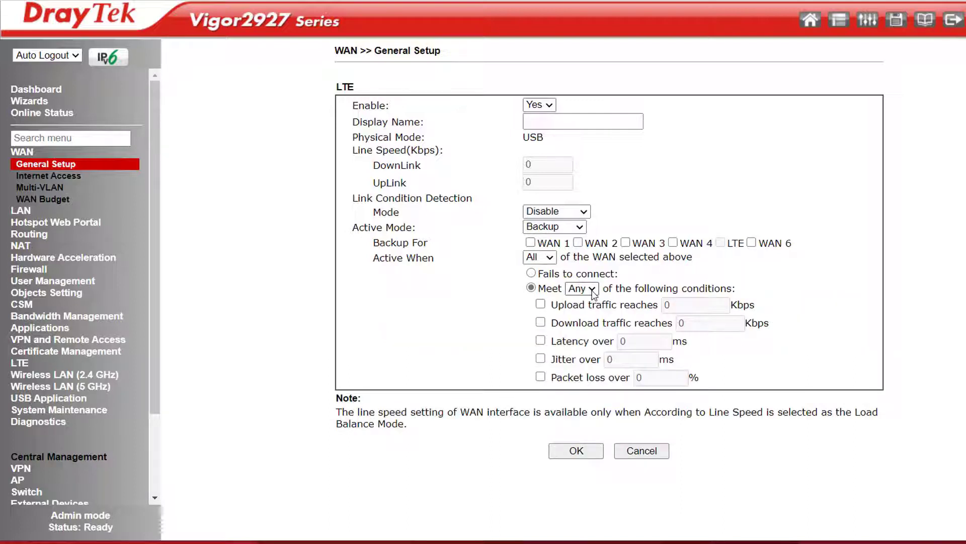
{"action": "left_click", "coordinate": [592, 290]}
{"action": "left_click", "coordinate": [574, 316]}
{"action": "left_click", "coordinate": [540, 304]}
{"action": "left_click", "coordinate": [540, 322]}
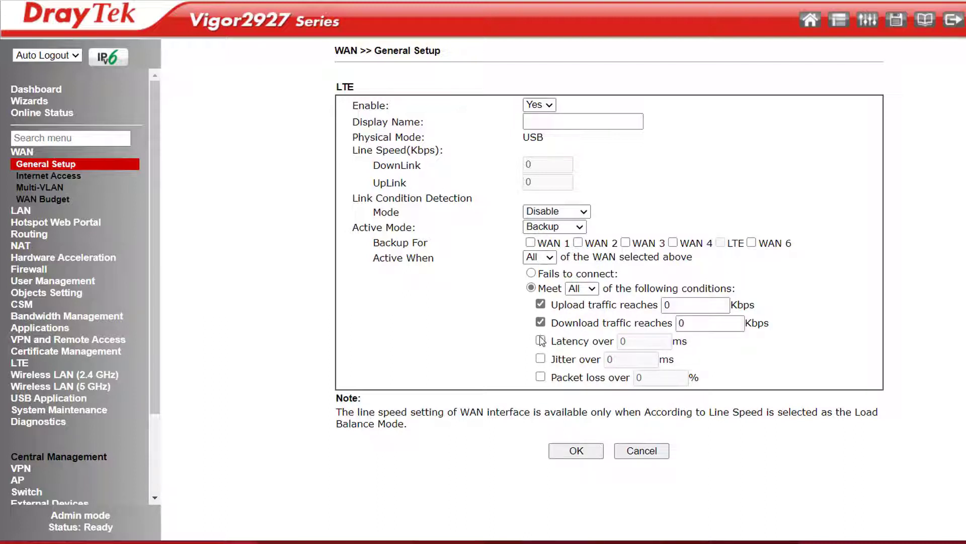
{"action": "left_click", "coordinate": [541, 341]}
{"action": "left_click", "coordinate": [541, 358]}
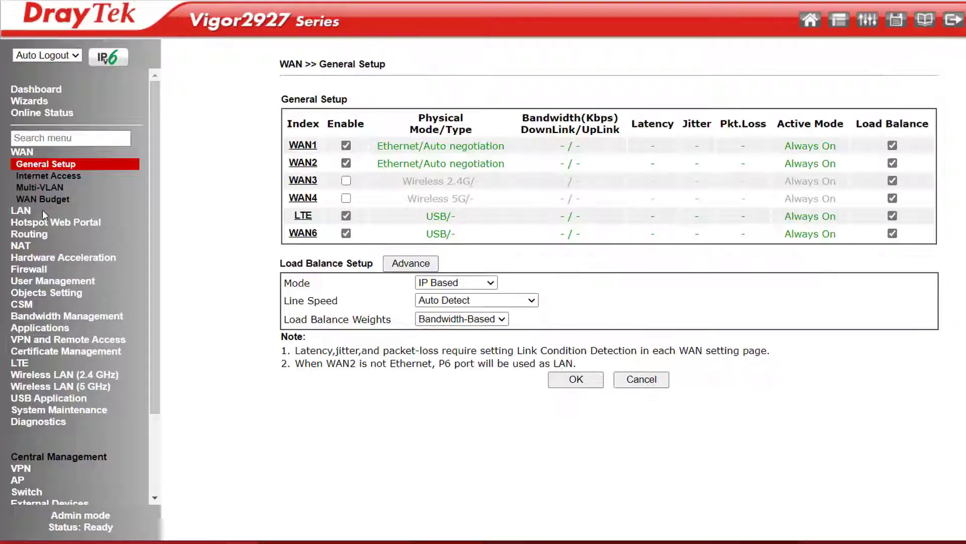
Set LTE internet access to 3G/4G LTE Modem (DHCP mode) and open its details.
{"action": "left_click", "coordinate": [48, 175]}
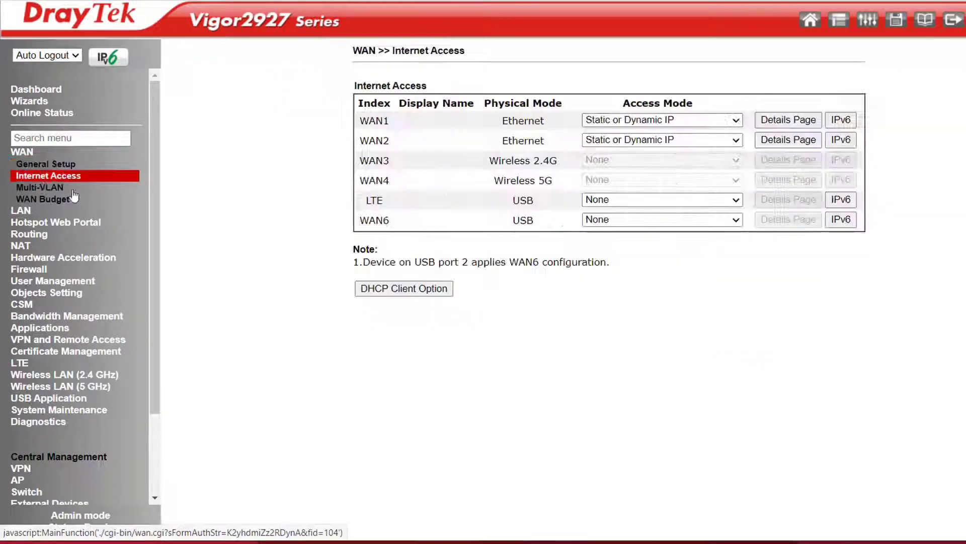
{"action": "left_click", "coordinate": [686, 199]}
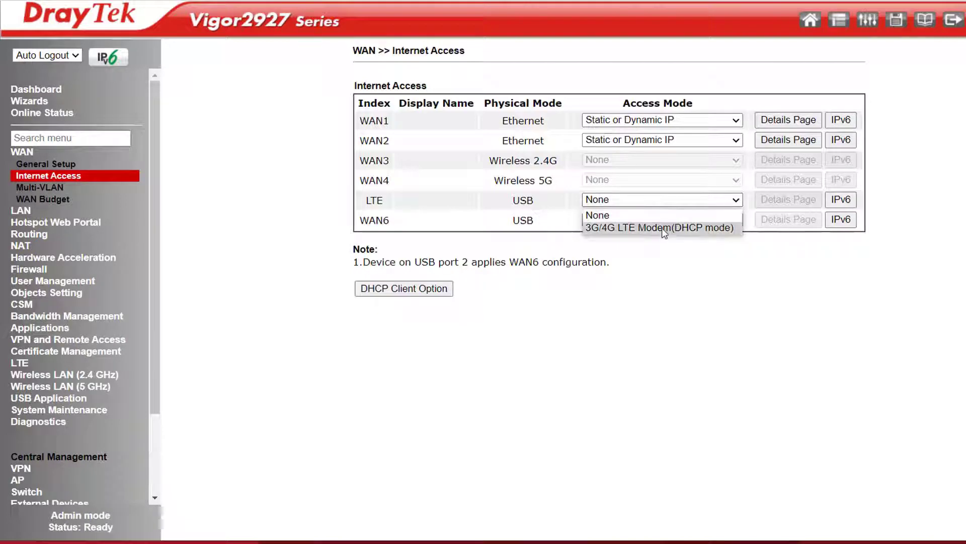
{"action": "left_click", "coordinate": [662, 224]}
{"action": "left_click", "coordinate": [782, 199]}
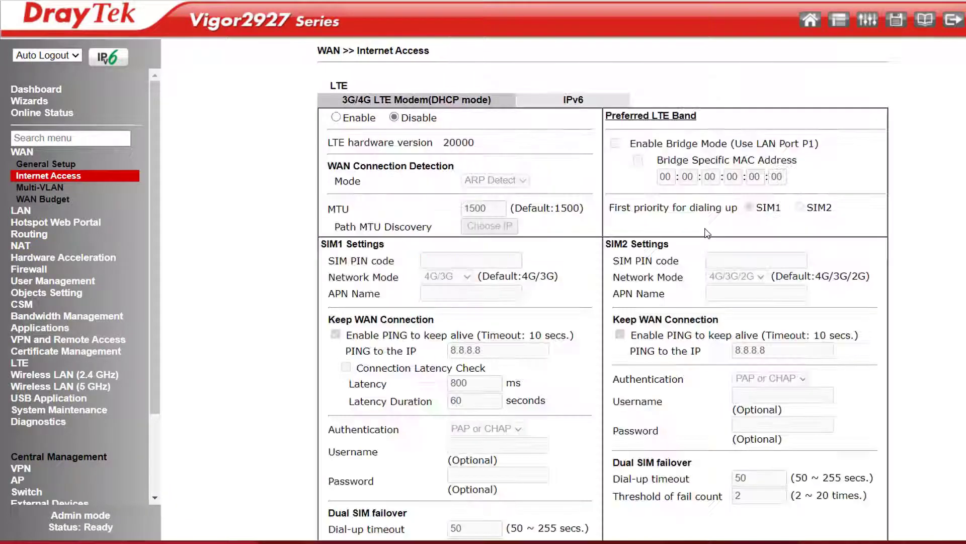
Enable the LTE modem connection and review the SIM1/SIM2 PIN settings.
{"action": "left_click", "coordinate": [336, 117]}
{"action": "left_click", "coordinate": [725, 261]}
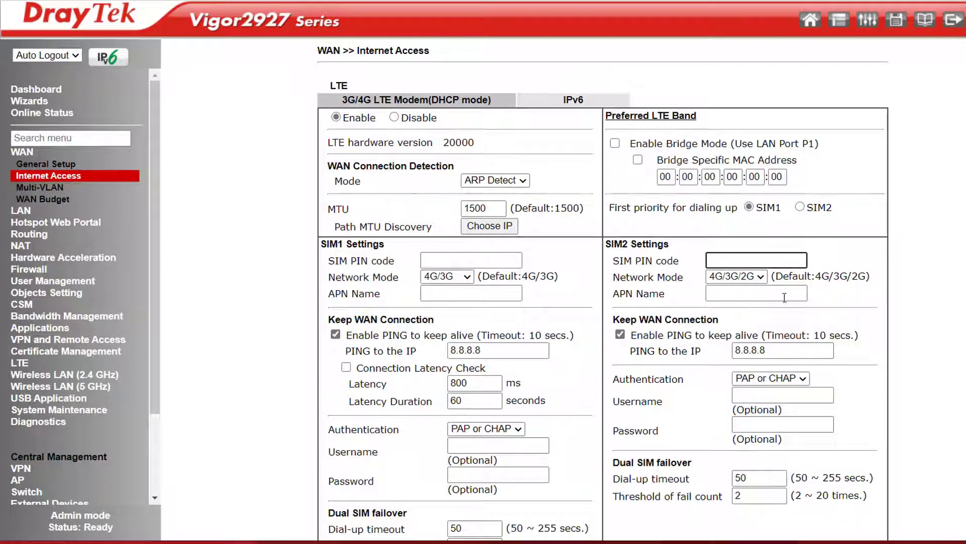
{"action": "scroll", "coordinate": [773, 325], "scroll_direction": "down", "scroll_amount": 3}
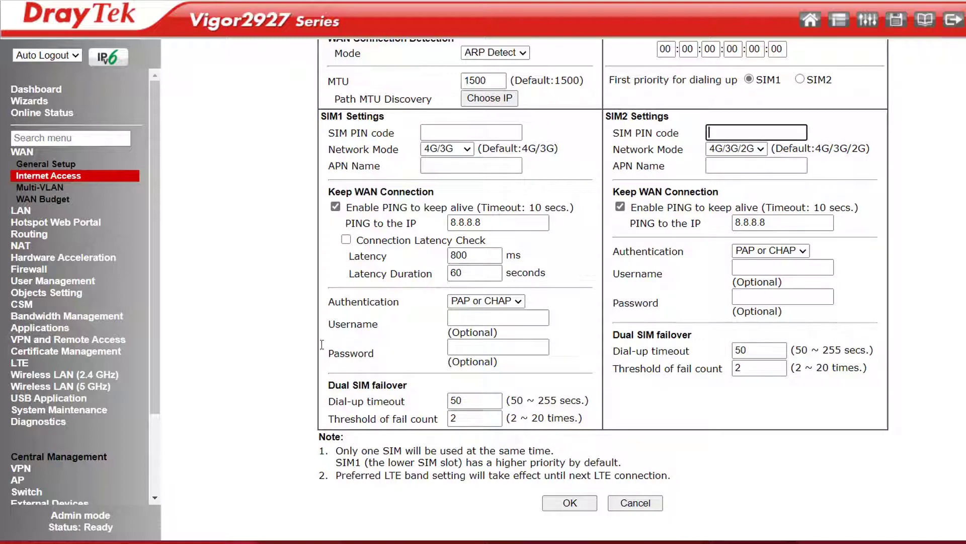
{"action": "left_click", "coordinate": [23, 210]}
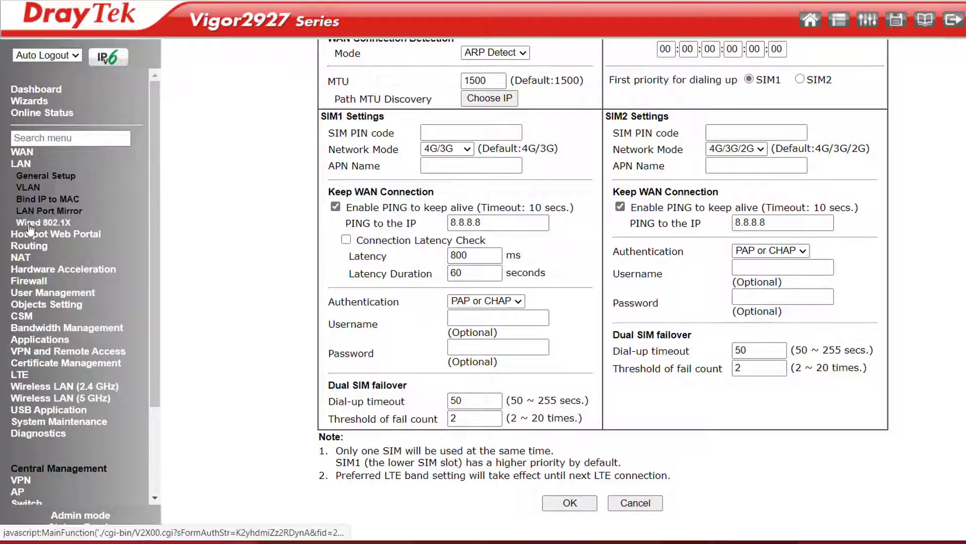
View the LAN VLAN table, then the Hotspot Web Portal Profile Setup and Users Information pages.
{"action": "left_click", "coordinate": [32, 188]}
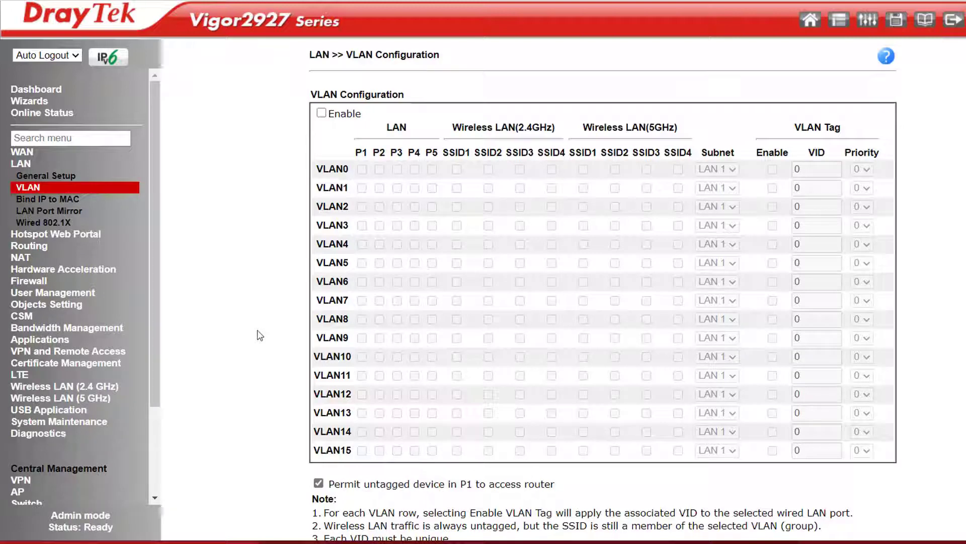
{"action": "left_click", "coordinate": [74, 233]}
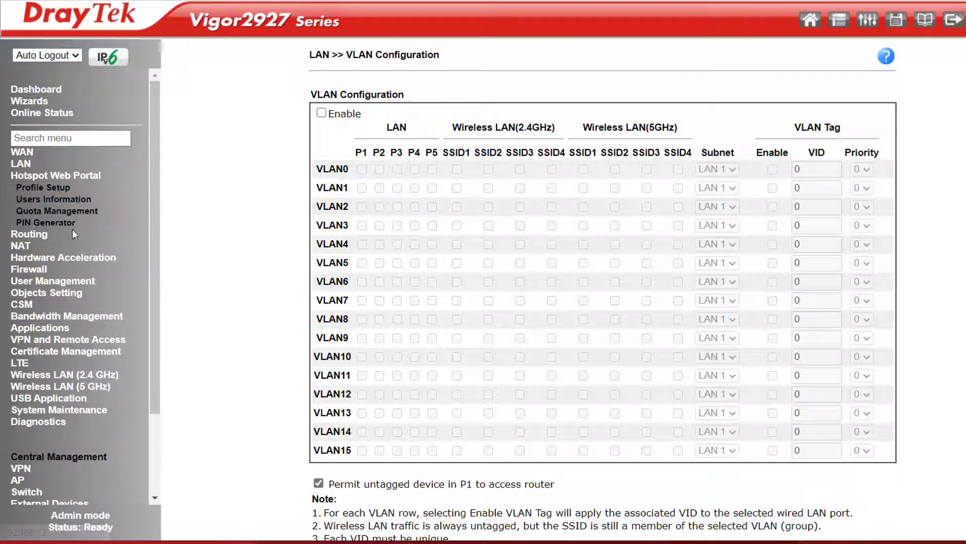
{"action": "left_click", "coordinate": [48, 188]}
{"action": "left_click", "coordinate": [53, 201]}
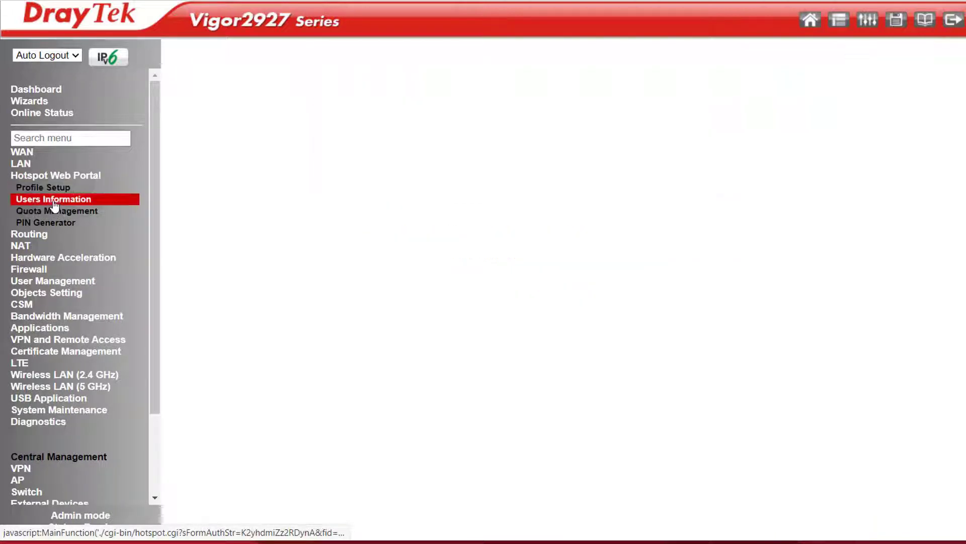
{"action": "left_click", "coordinate": [40, 234]}
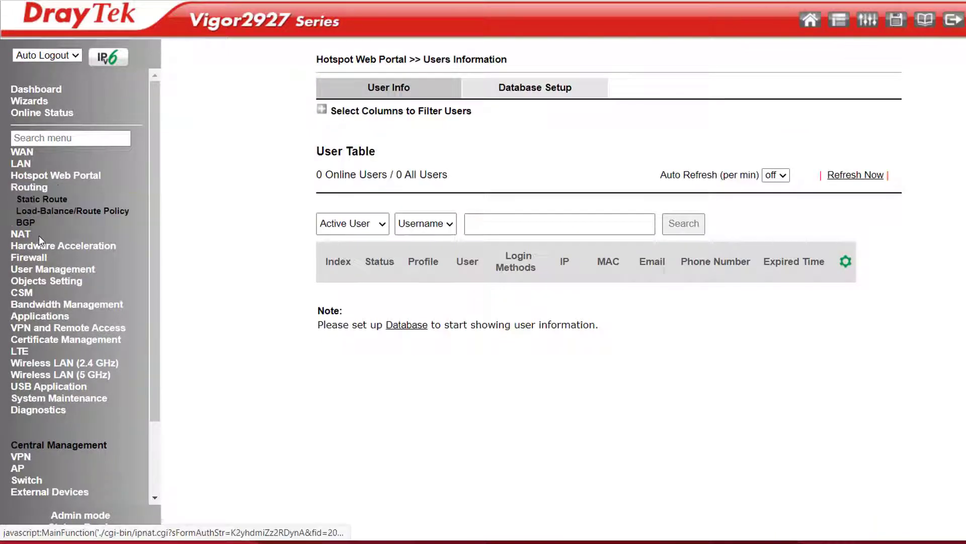
Edit route policy rule 1 to enable Failover and set Priority to 89.
{"action": "left_click", "coordinate": [41, 199]}
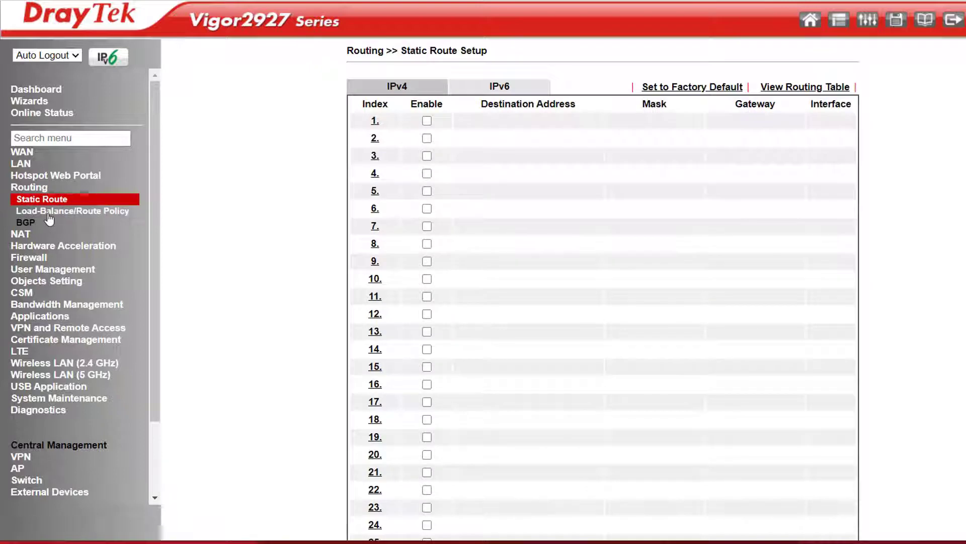
{"action": "left_click", "coordinate": [49, 217]}
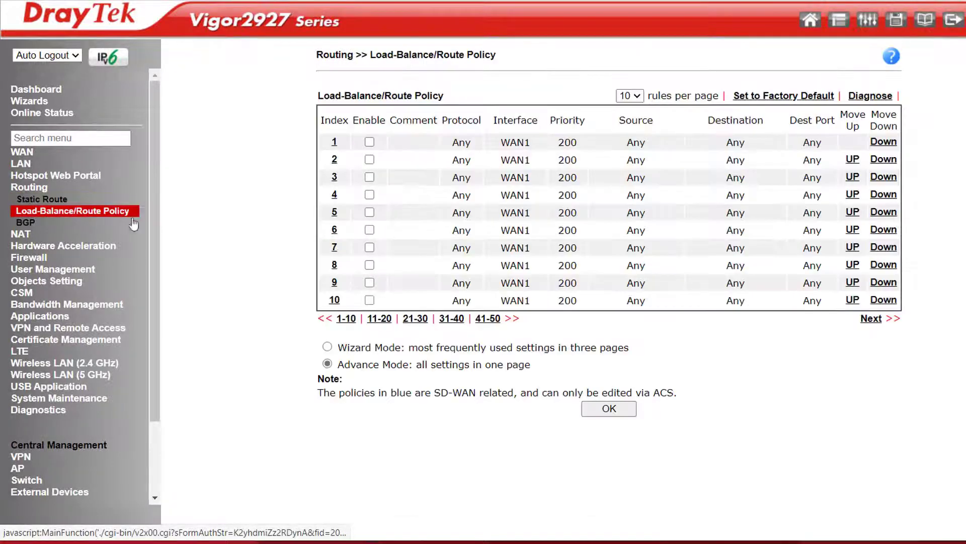
{"action": "left_click", "coordinate": [335, 143]}
{"action": "scroll", "coordinate": [372, 332], "scroll_direction": "down", "scroll_amount": 1}
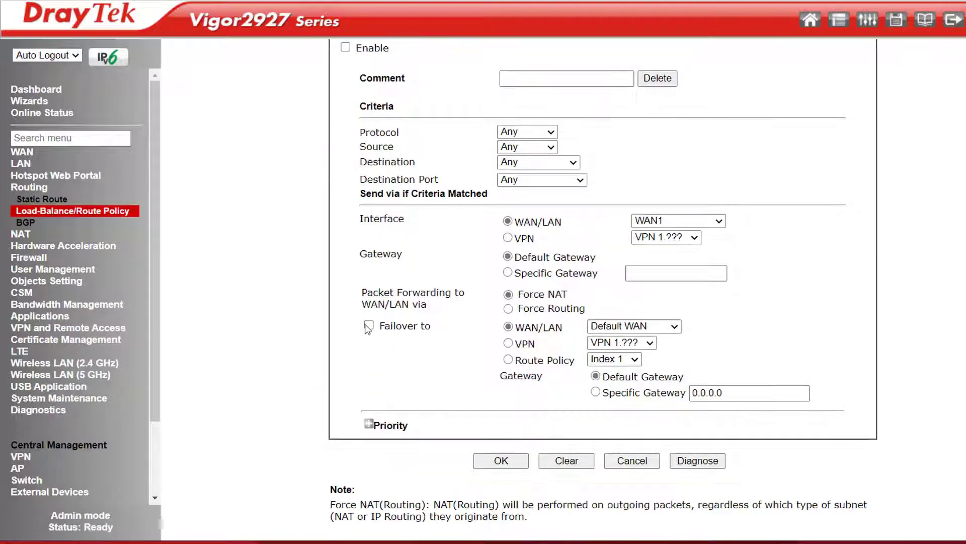
{"action": "left_click", "coordinate": [369, 326]}
{"action": "left_click", "coordinate": [368, 424]}
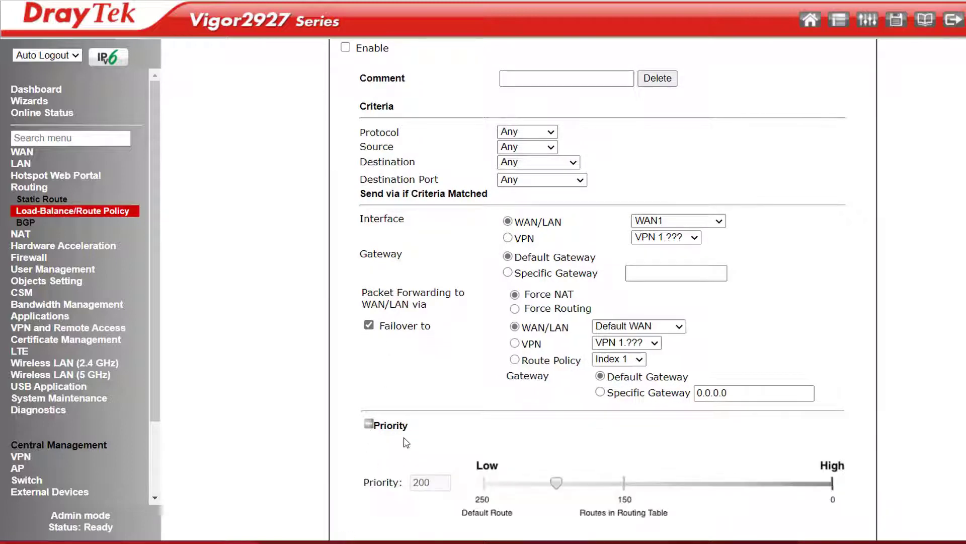
{"action": "scroll", "coordinate": [405, 431], "scroll_direction": "down", "scroll_amount": 3}
{"action": "left_click_drag", "start_coordinate": [556, 336], "coordinate": [706, 333]}
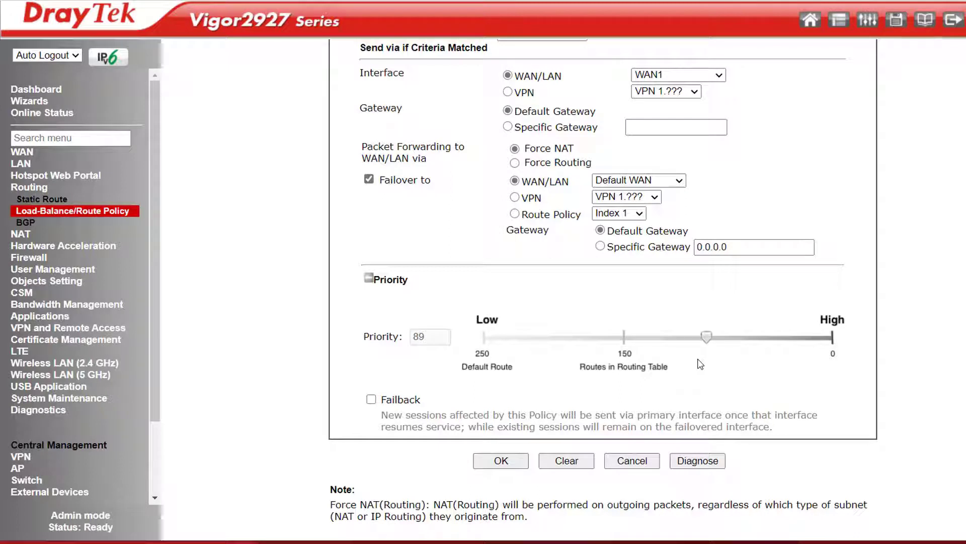
Check the Firewall General Setup and the Objects Setting IP Object list.
{"action": "left_click", "coordinate": [34, 257]}
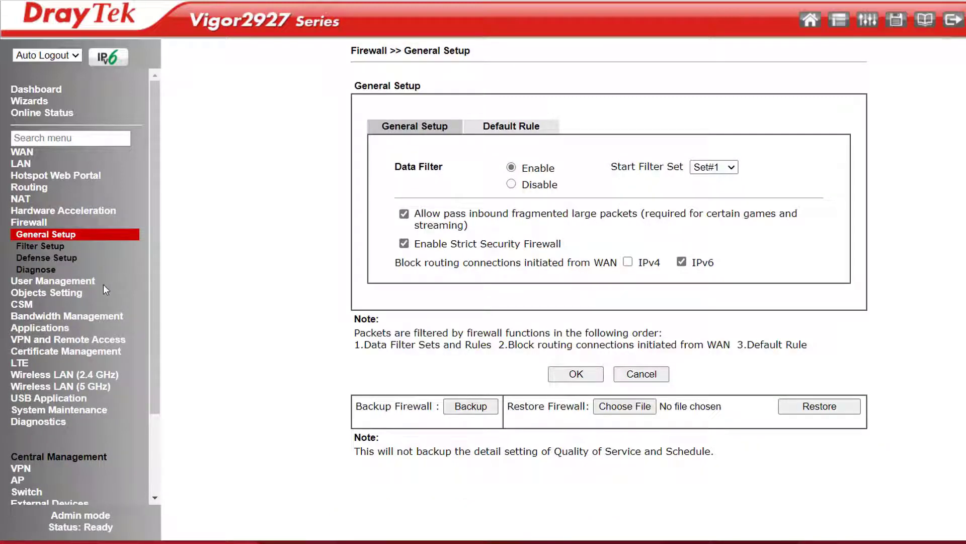
{"action": "left_click", "coordinate": [66, 292]}
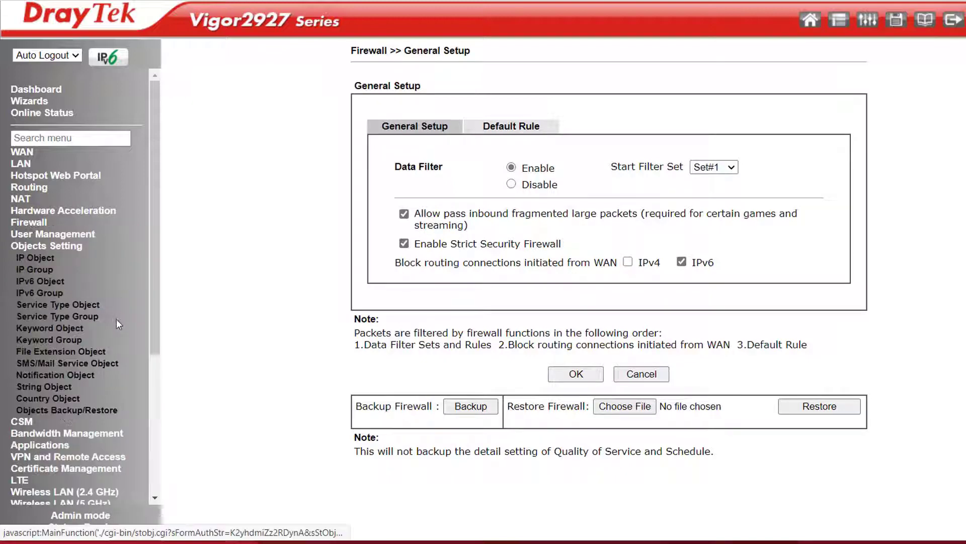
{"action": "left_click", "coordinate": [30, 258]}
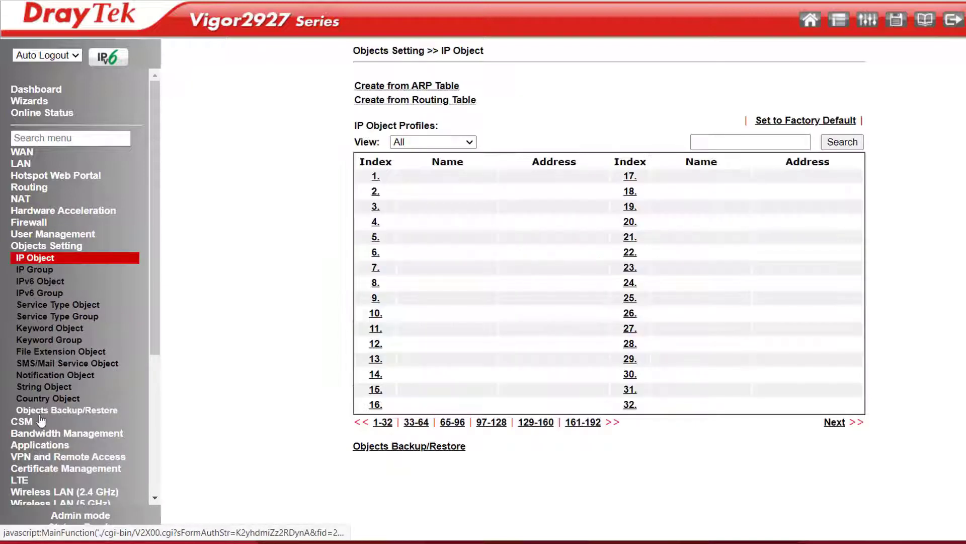
{"action": "left_click", "coordinate": [23, 421]}
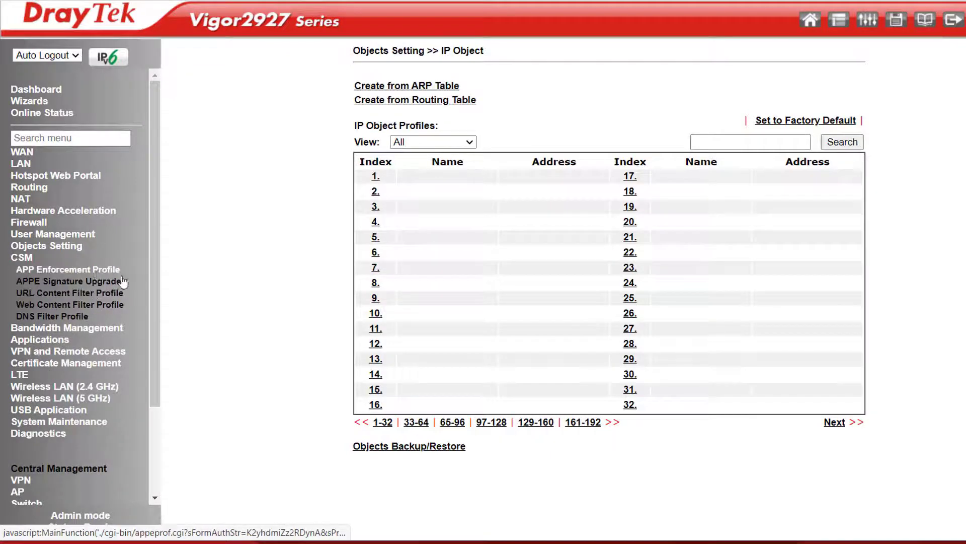
Browse the CSM APP Enforcement, APPE Signature Upgrade and Web Content Filter profile pages.
{"action": "left_click", "coordinate": [88, 270]}
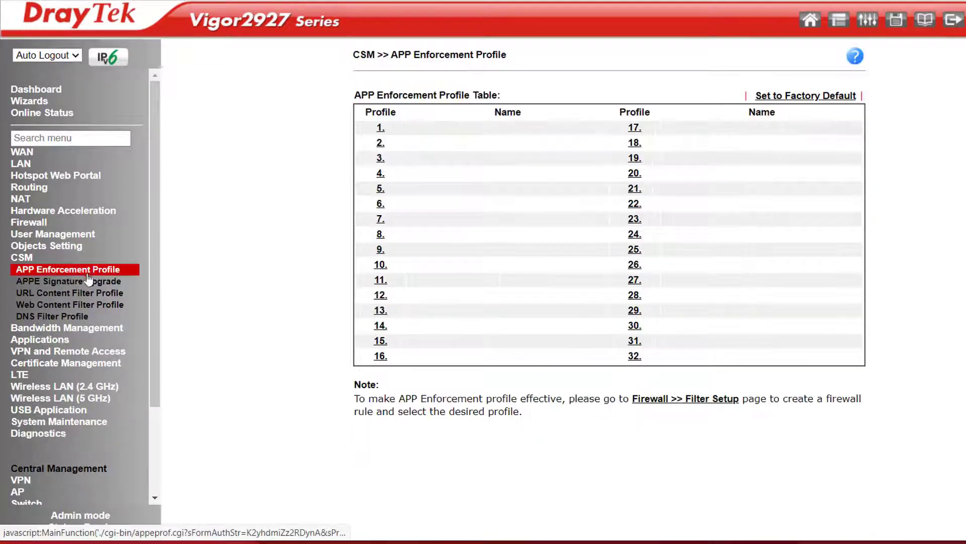
{"action": "left_click", "coordinate": [86, 282]}
{"action": "left_click", "coordinate": [80, 305]}
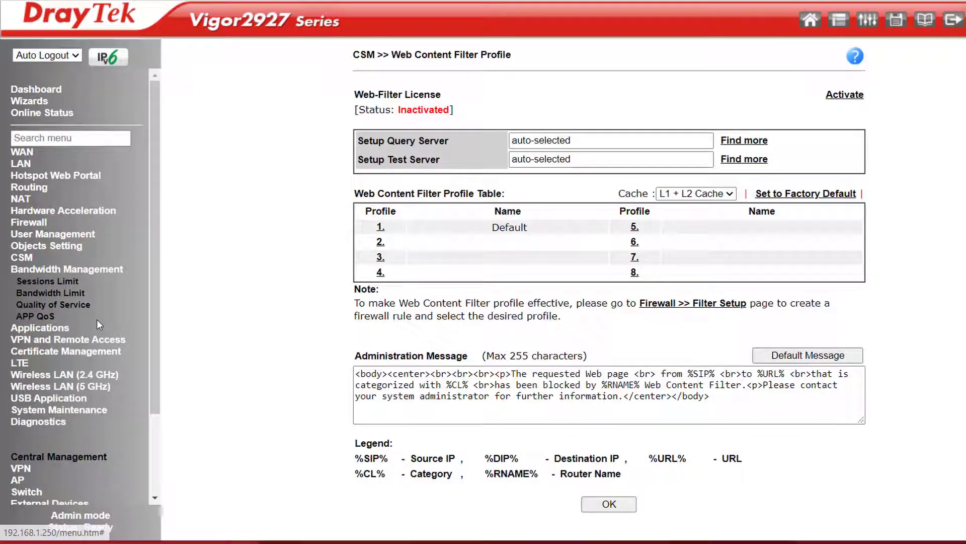
Browse the Bandwidth Management Sessions Limit, Bandwidth Limit and Quality of Service pages.
{"action": "left_click", "coordinate": [63, 282]}
{"action": "left_click", "coordinate": [68, 293]}
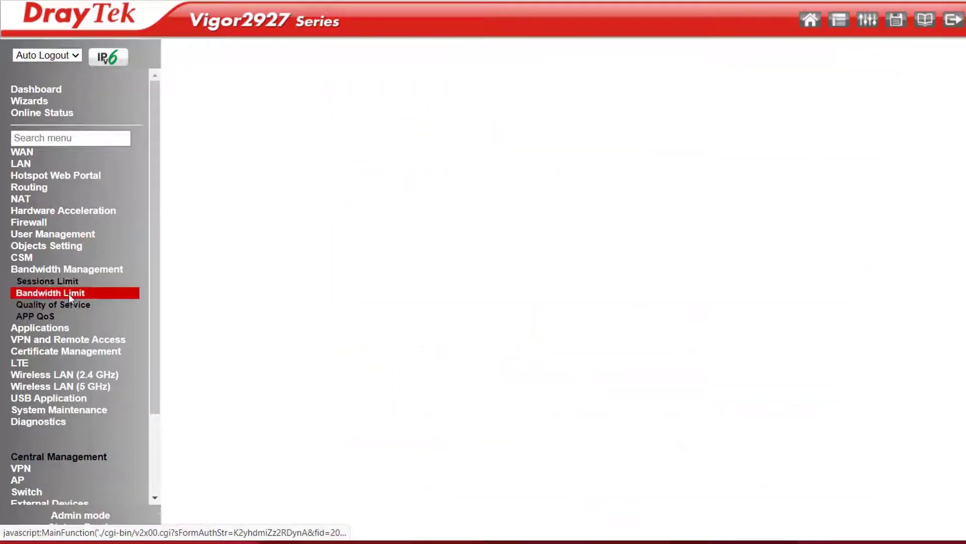
{"action": "left_click", "coordinate": [69, 305]}
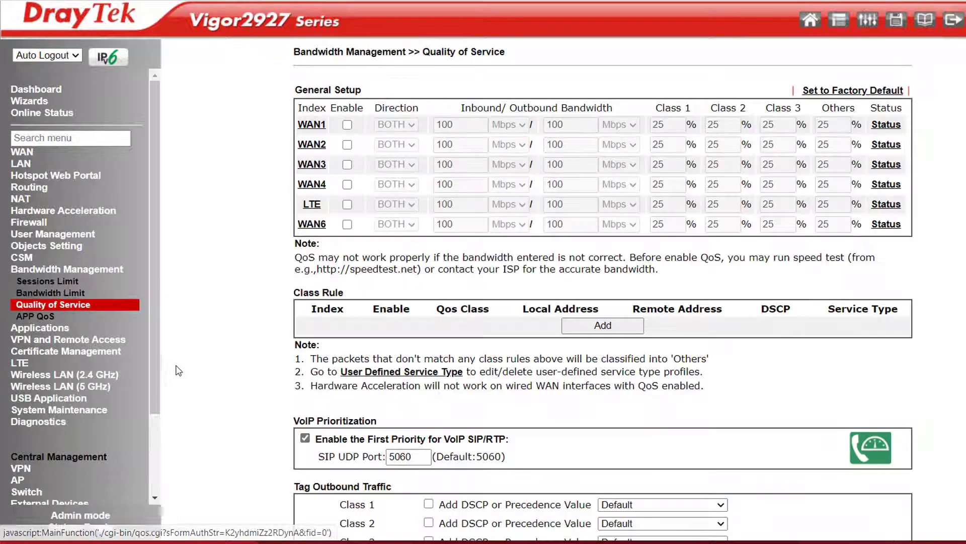
Review the LAN to LAN profiles, then view the Remote Dial-in User accounts and Smart VPN Client download links.
{"action": "left_click", "coordinate": [83, 340]}
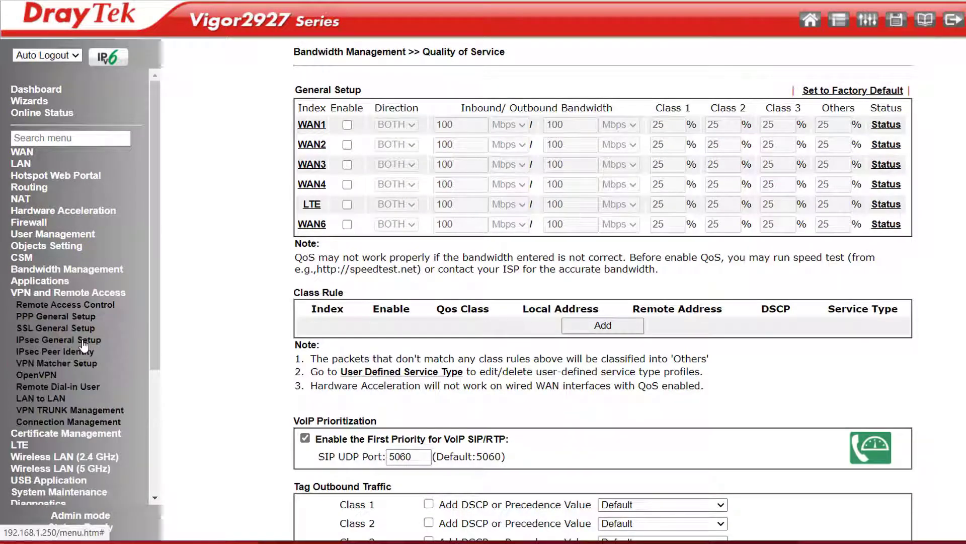
{"action": "left_click", "coordinate": [54, 398]}
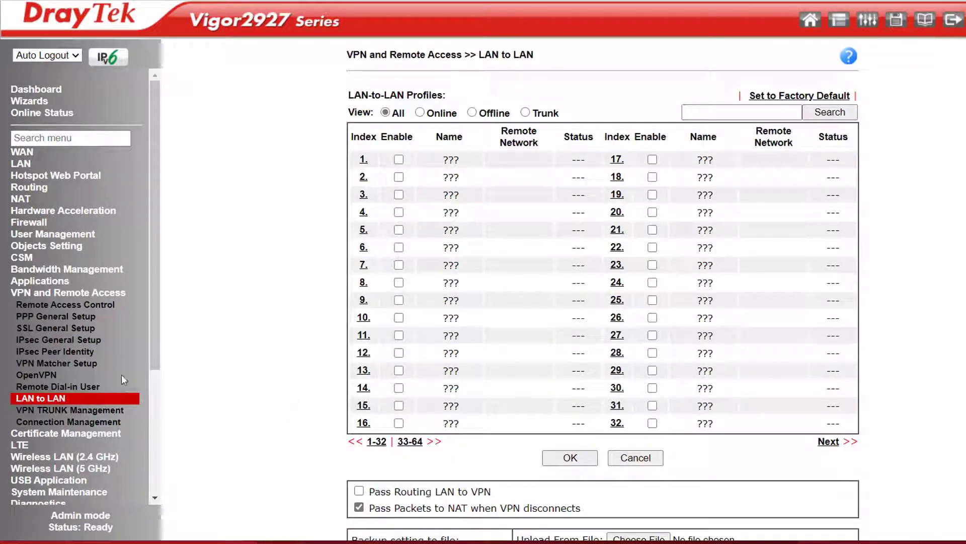
{"action": "left_click", "coordinate": [82, 387]}
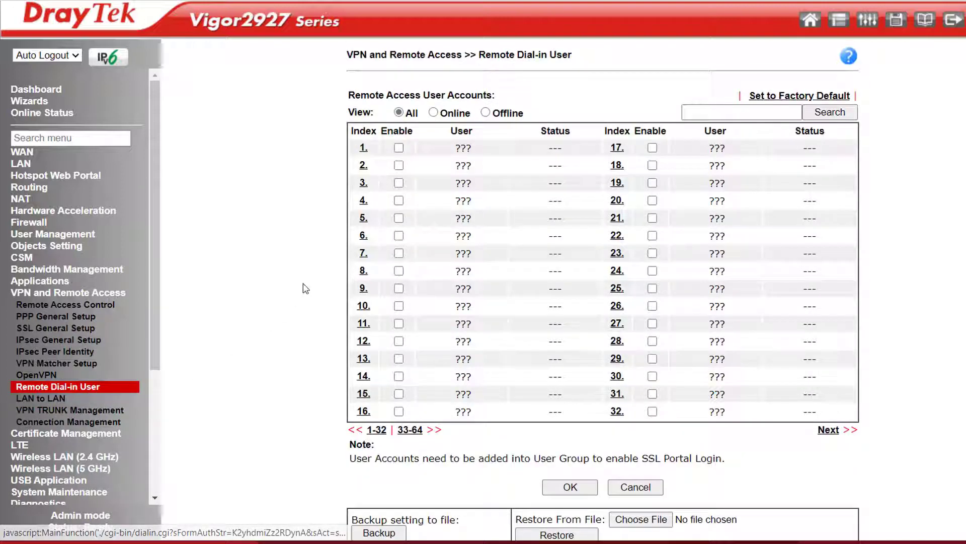
{"action": "scroll", "coordinate": [297, 289], "scroll_direction": "down", "scroll_amount": 4}
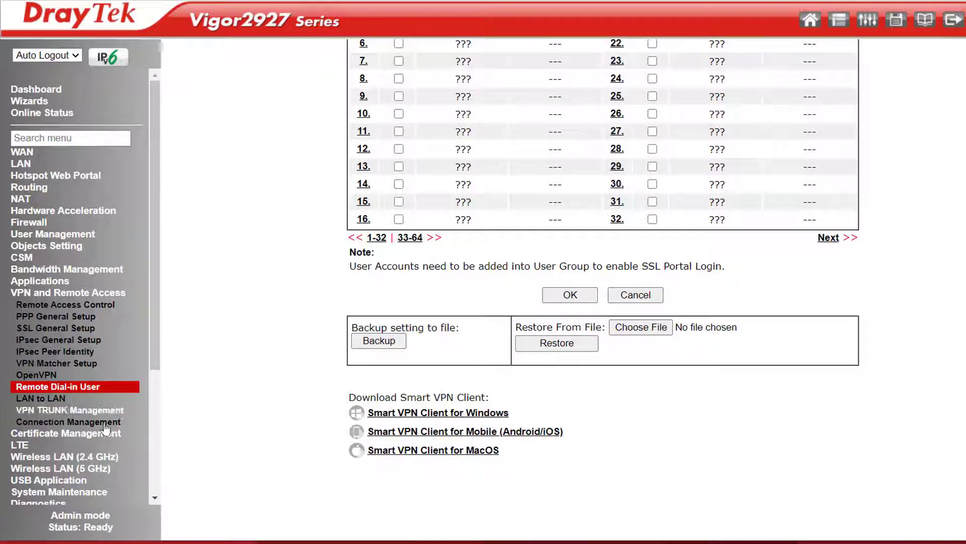
Check the empty Backup and Load Balance profile lists and the General Setup on VPN TRUNK Management.
{"action": "left_click", "coordinate": [93, 413]}
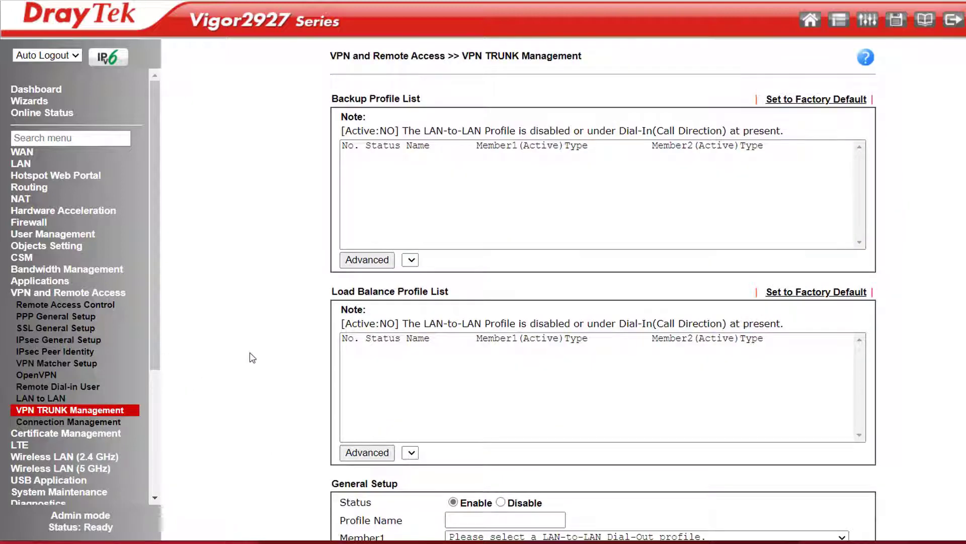
{"action": "scroll", "coordinate": [252, 356], "scroll_direction": "down", "scroll_amount": 3}
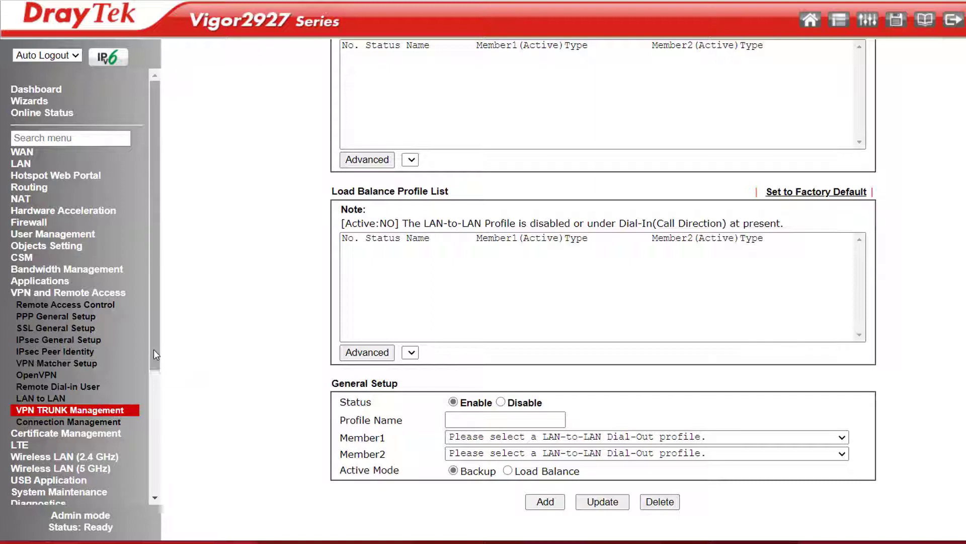
{"action": "left_click_drag", "start_coordinate": [153, 348], "coordinate": [143, 476]}
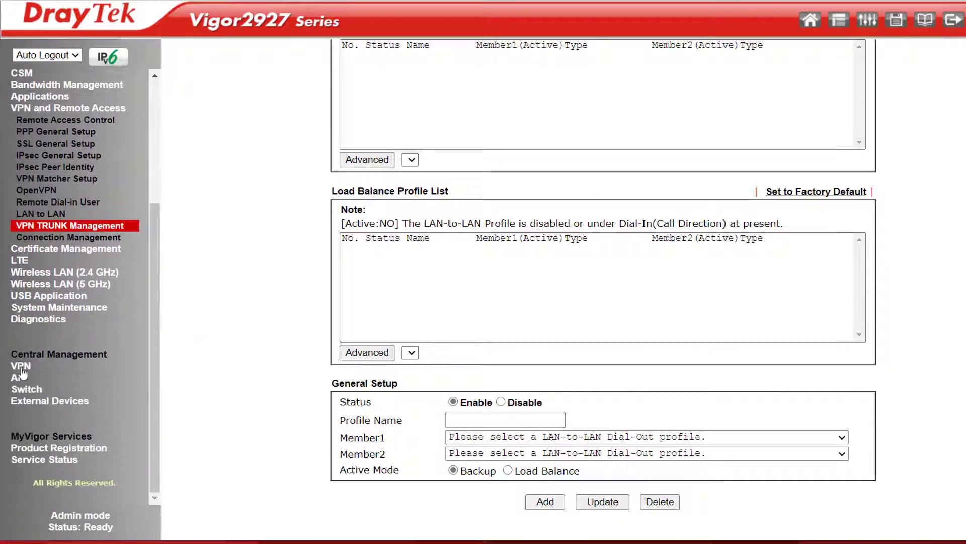
View Central Management's VPN General Setup and then the AP Dashboard.
{"action": "left_click", "coordinate": [23, 389]}
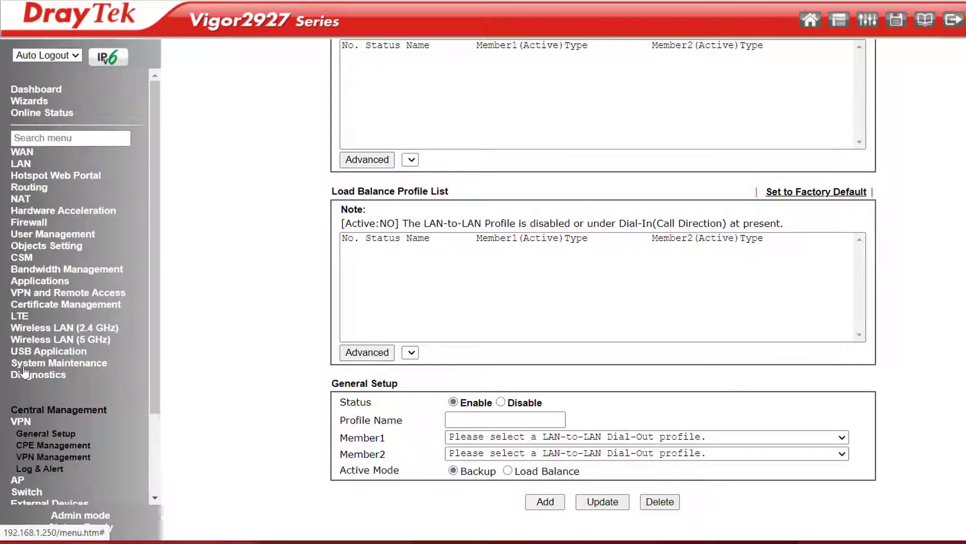
{"action": "left_click", "coordinate": [42, 432]}
{"action": "left_click", "coordinate": [19, 481]}
{"action": "scroll", "coordinate": [62, 322], "scroll_direction": "down", "scroll_amount": 3}
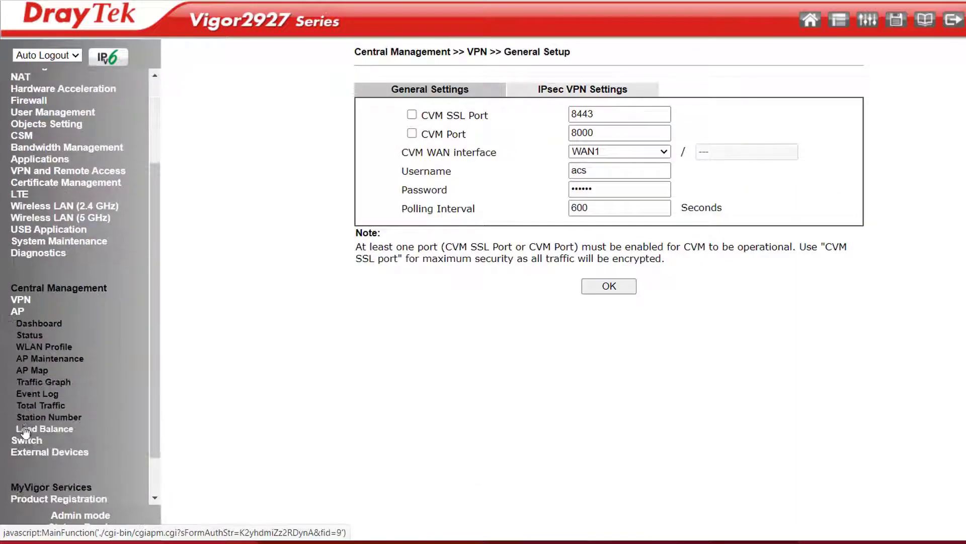
{"action": "left_click", "coordinate": [59, 317]}
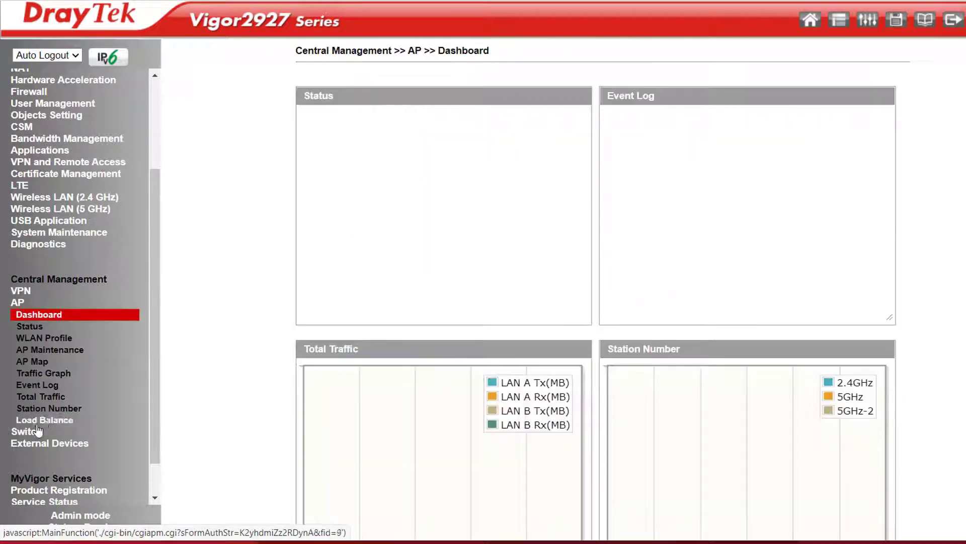
Show the Central Management Switch Status page, where External Devices is not enabled.
{"action": "left_click", "coordinate": [29, 430]}
{"action": "scroll", "coordinate": [63, 352], "scroll_direction": "down", "scroll_amount": 3}
{"action": "left_click", "coordinate": [32, 327]}
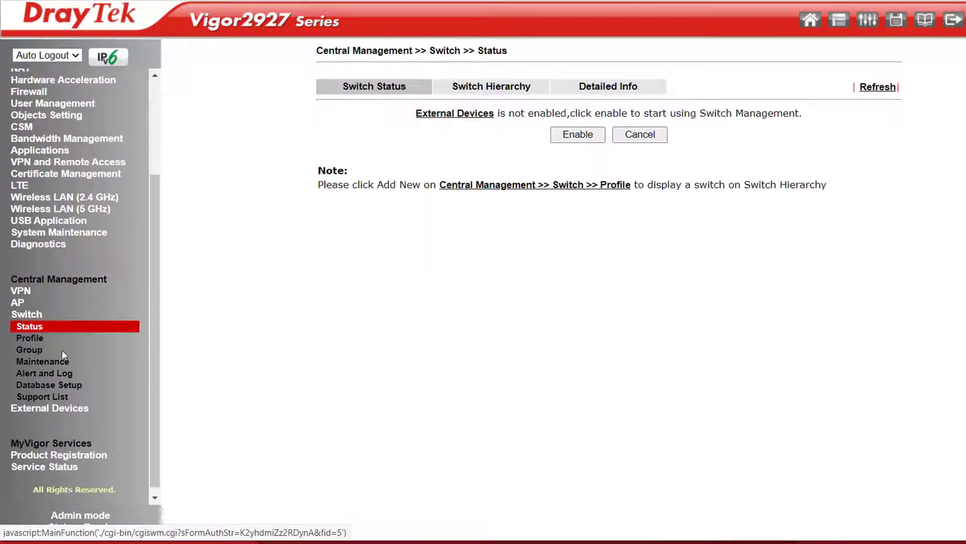